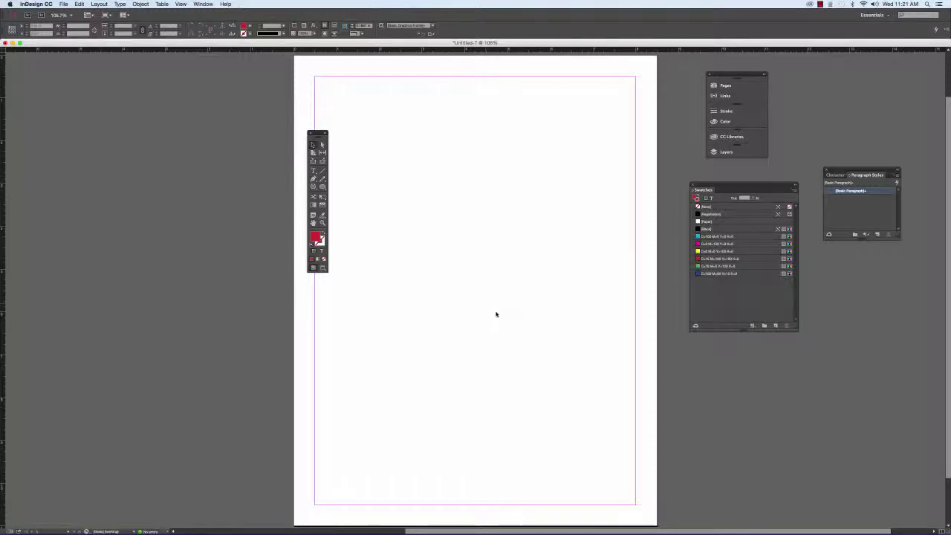
Step: Float the Swatches panel out over the page and shift the toolbox slightly left
drag(717, 187, 605, 160)
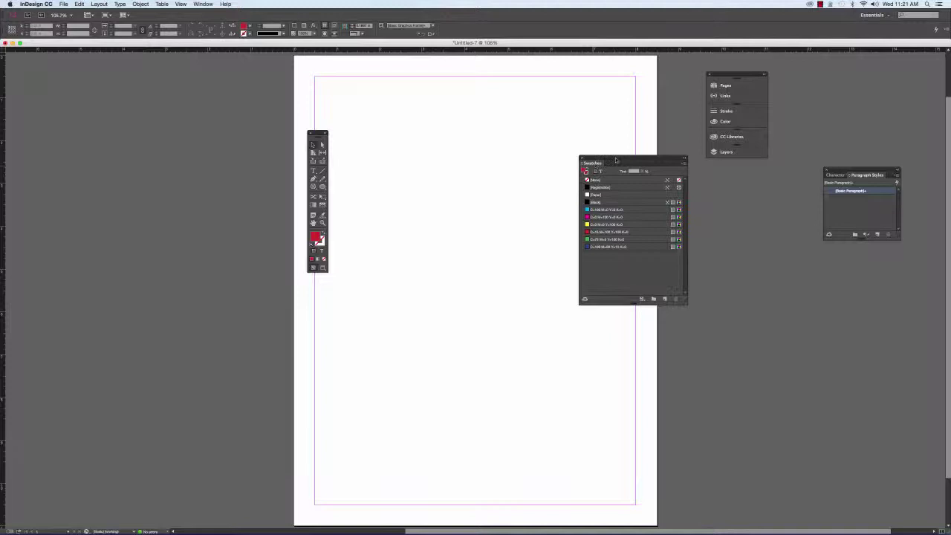
drag(617, 160, 718, 179)
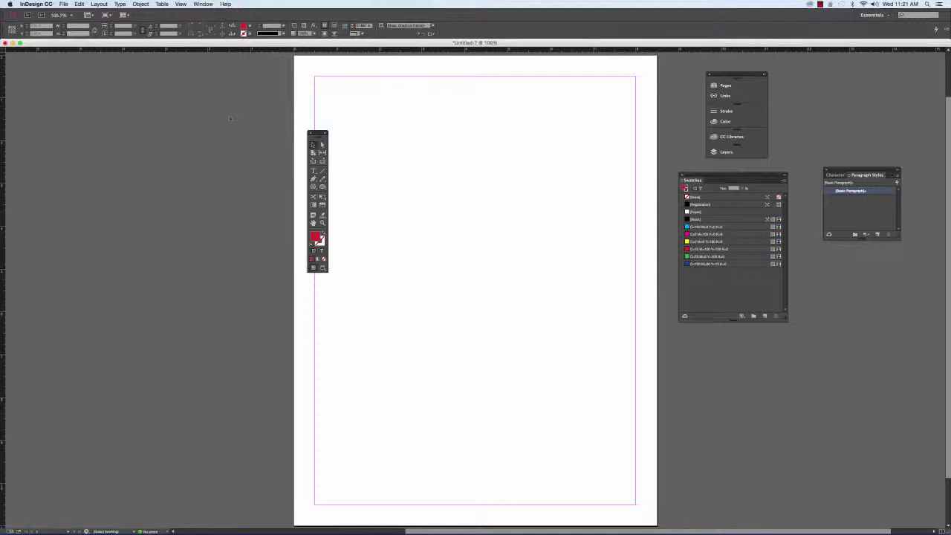
drag(313, 134, 274, 142)
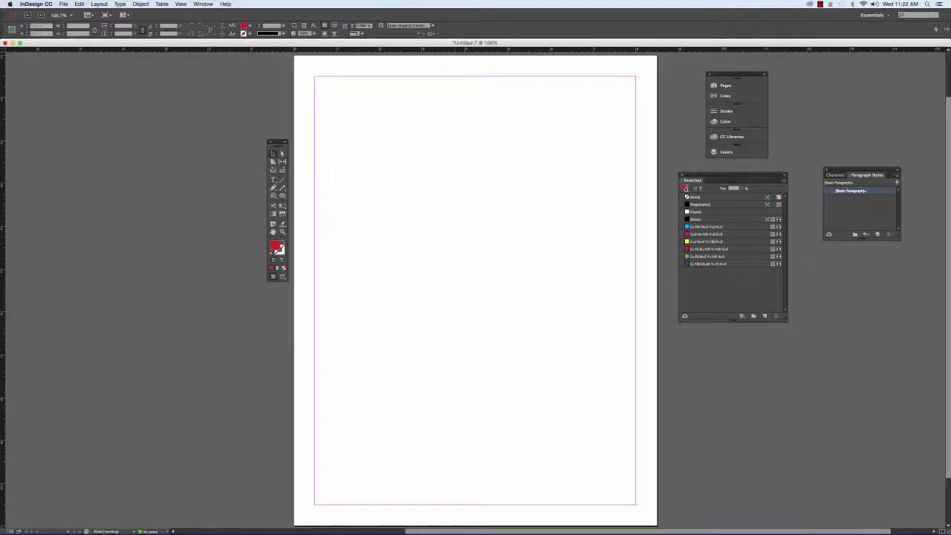
Step: Draw a circle in the upper half of the page and fill it with the green swatch
click(282, 195)
drag(383, 153, 587, 289)
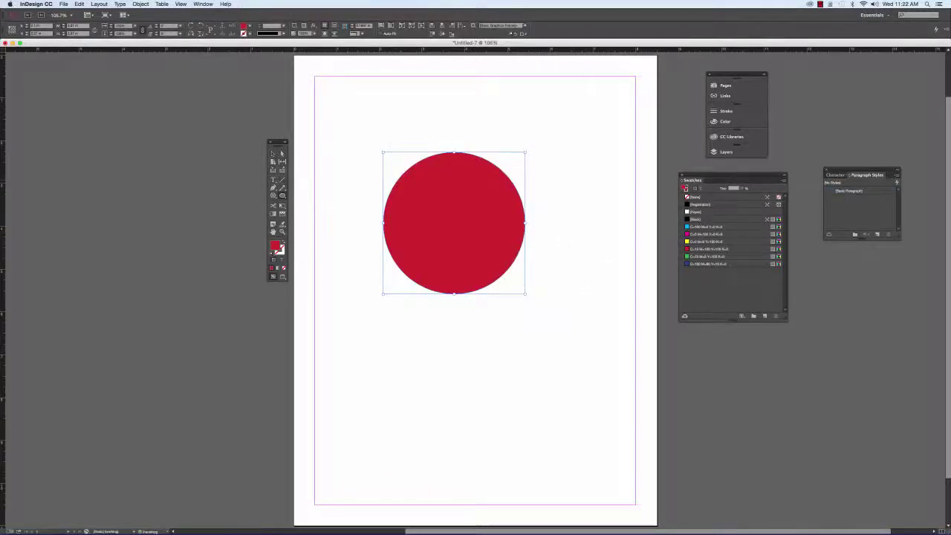
click(273, 153)
click(443, 222)
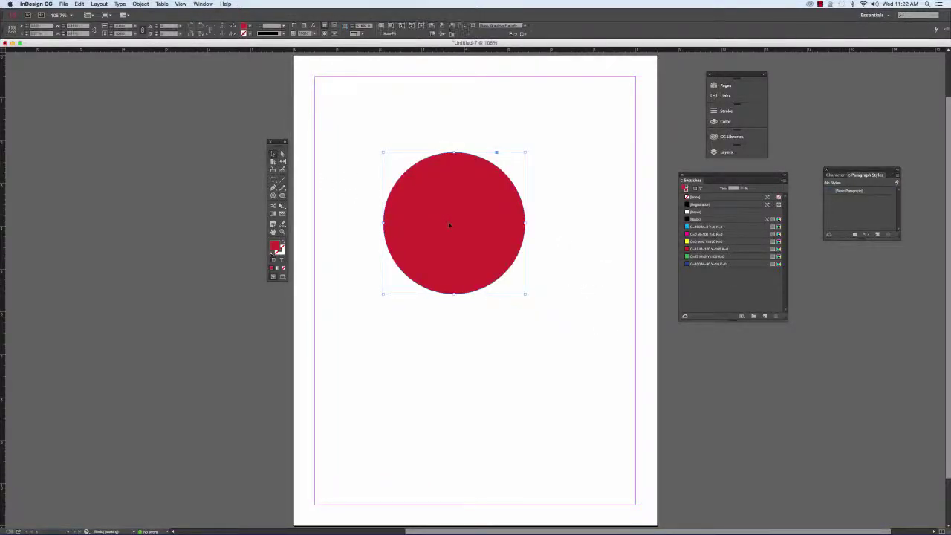
click(718, 250)
click(705, 264)
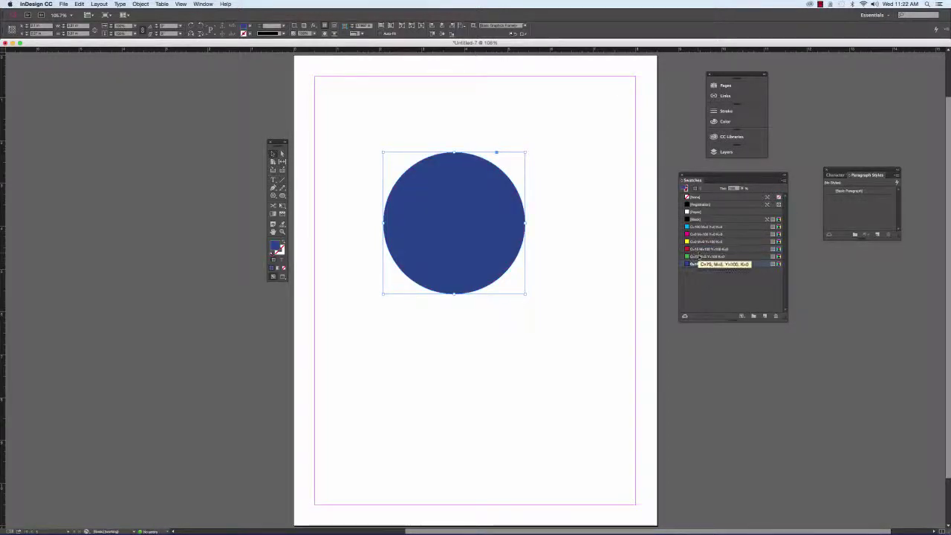
click(699, 256)
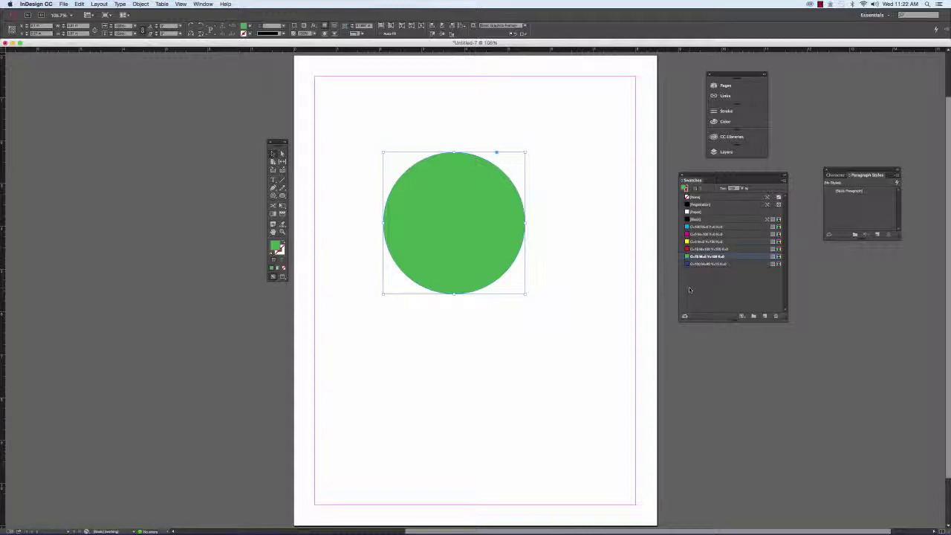
Step: Start a new colour swatch from the Swatches panel menu and move its dialog aside
click(783, 181)
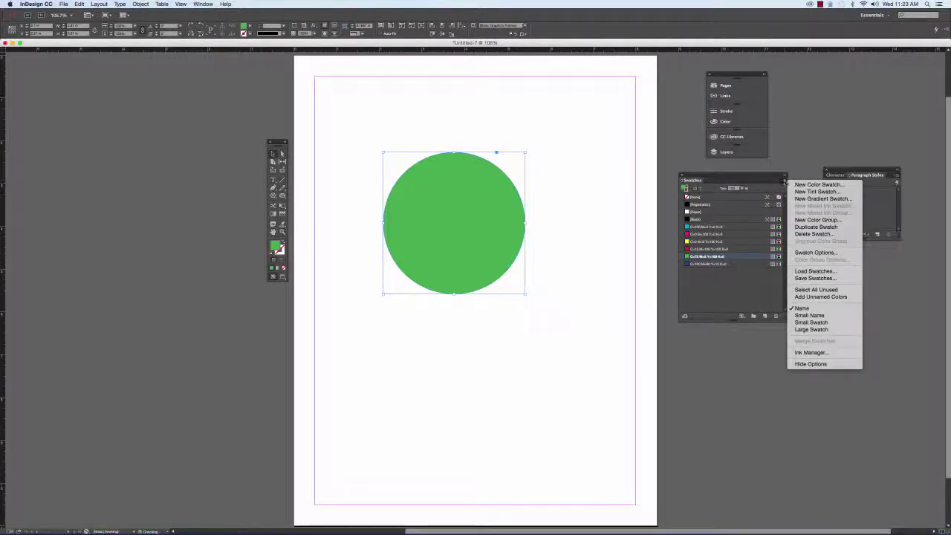
click(802, 184)
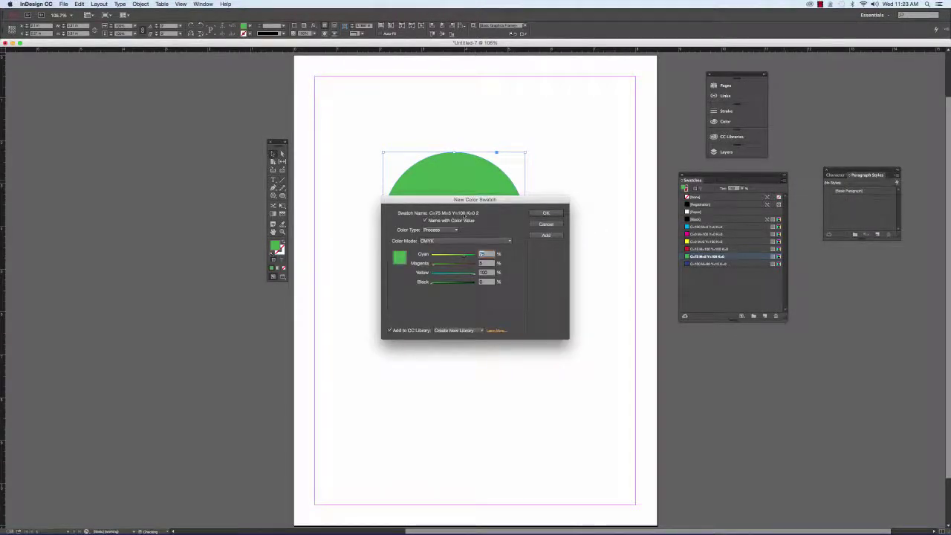
drag(487, 201, 545, 256)
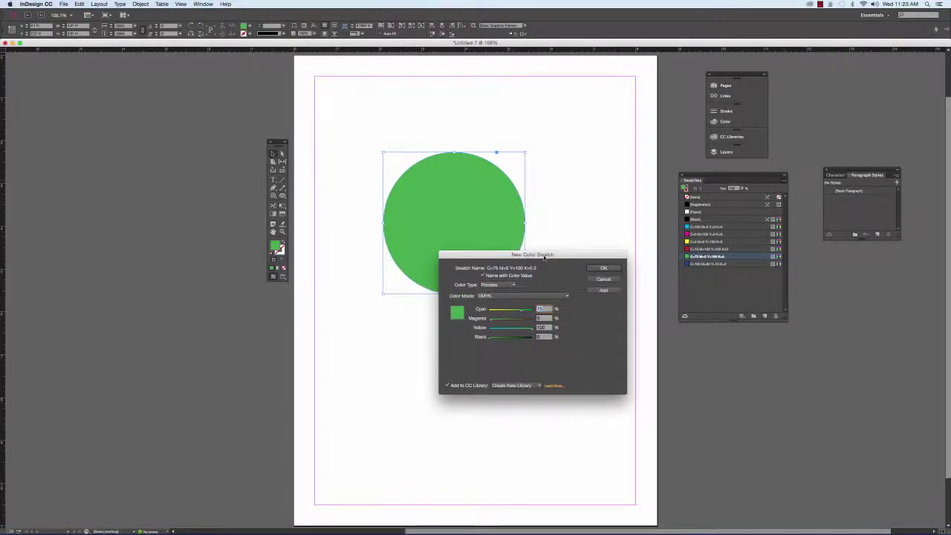
Step: Try the Web and RGB colour modes, then return the new swatch to CMYK
click(504, 297)
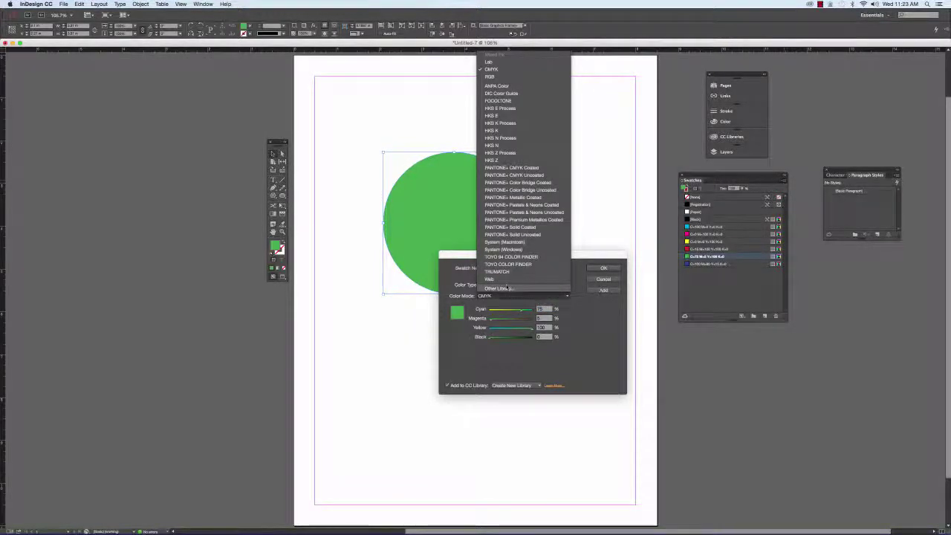
click(496, 279)
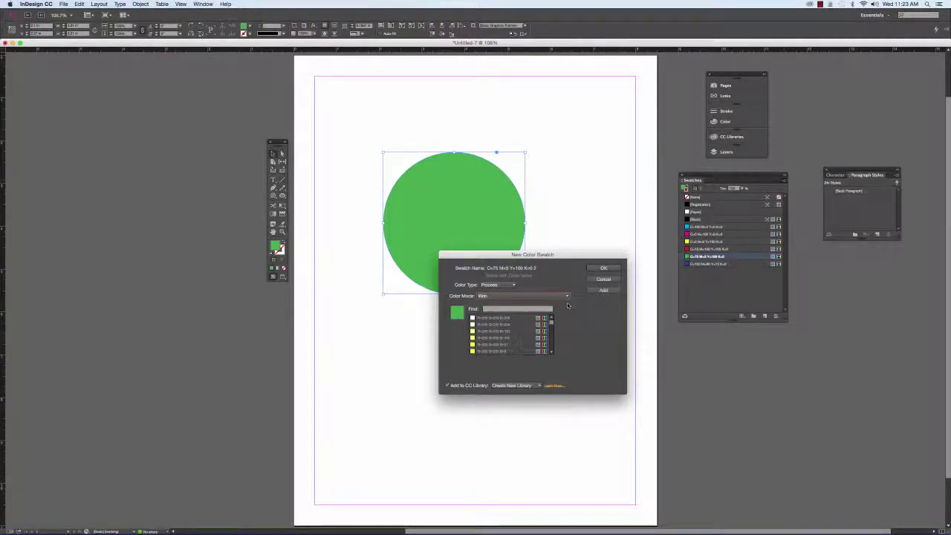
click(525, 296)
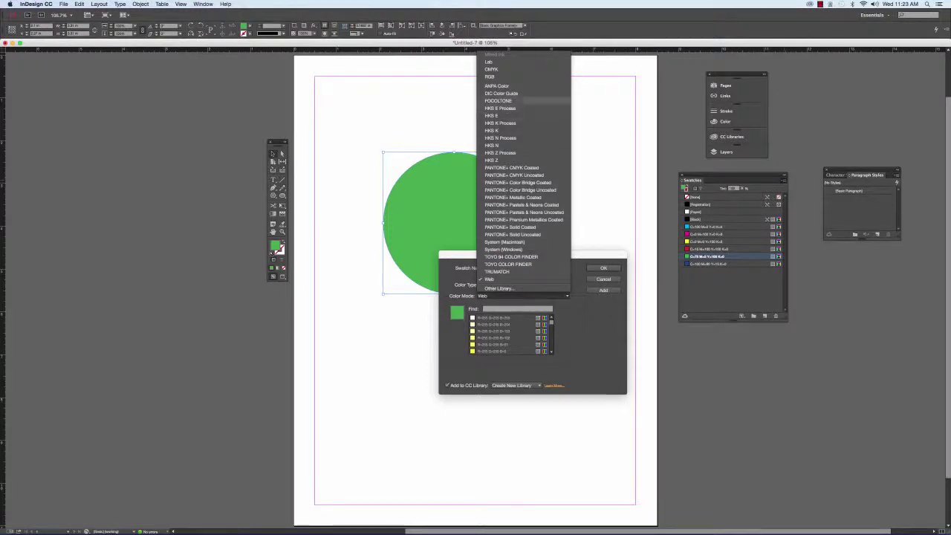
click(503, 78)
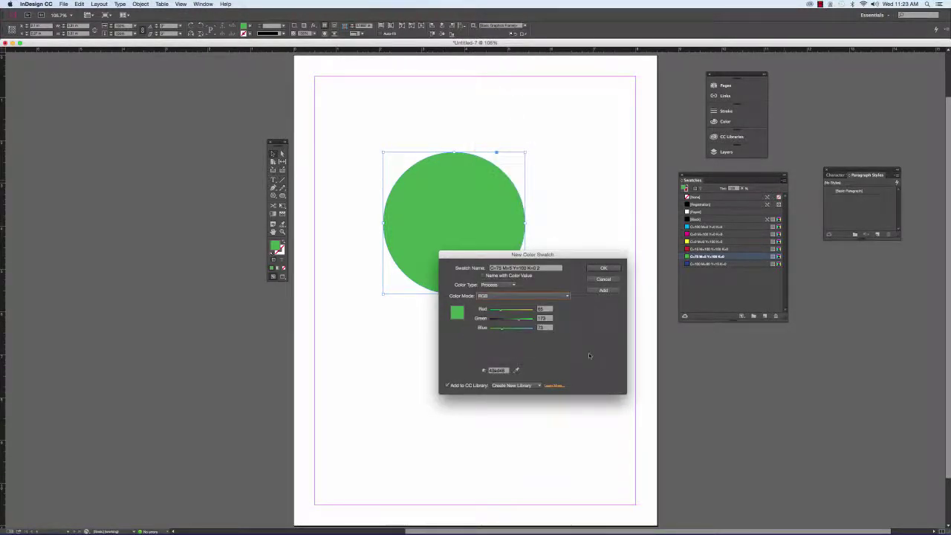
click(512, 296)
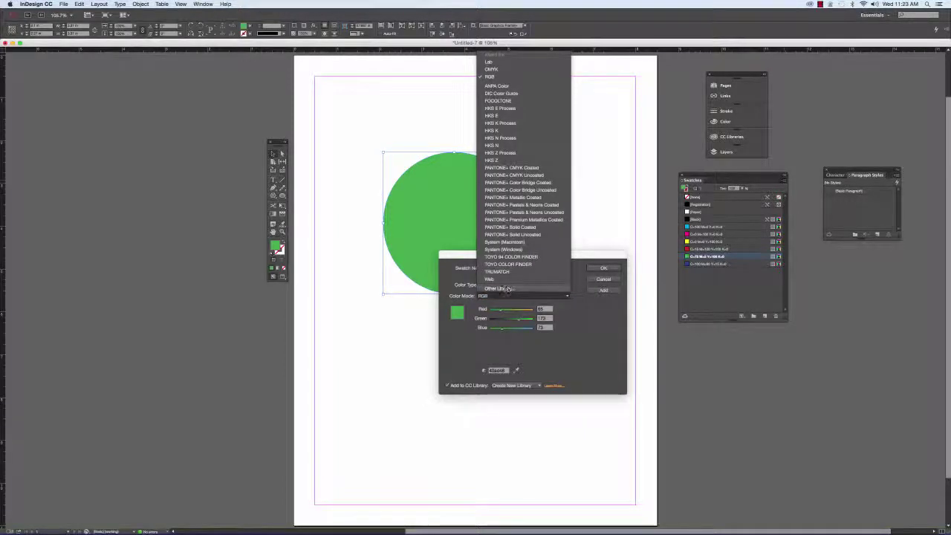
click(491, 70)
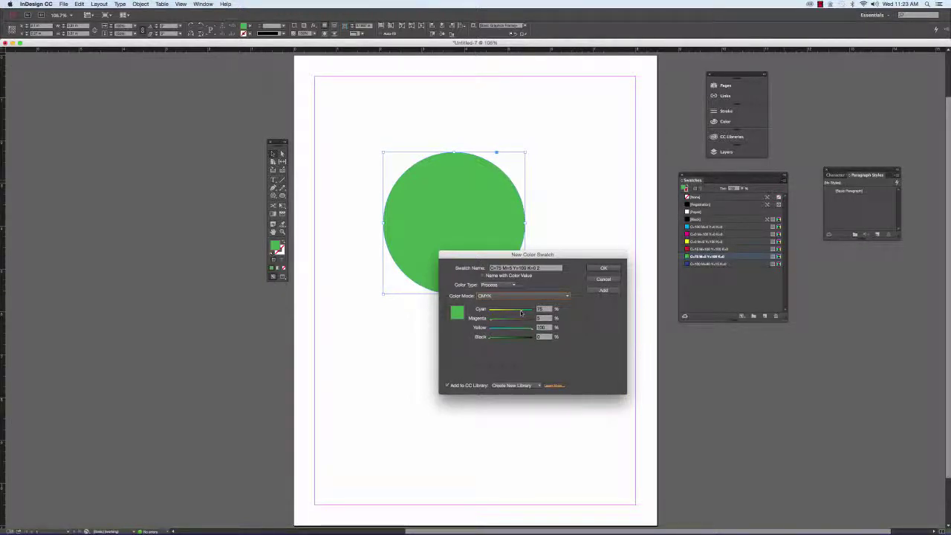
Step: Mix the new swatch to a brownish burnt orange, C=10 M=50 Y=100 K=20
drag(521, 312, 480, 312)
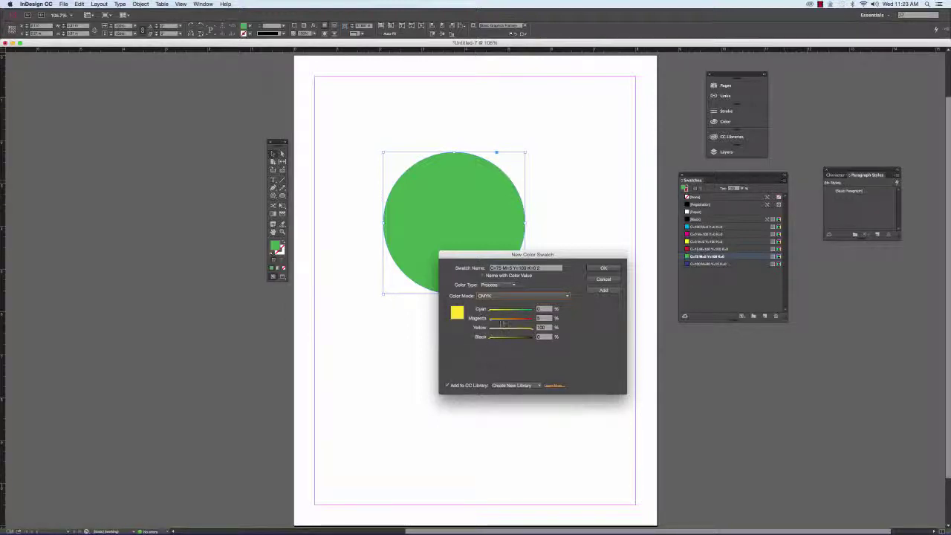
drag(492, 321, 510, 322)
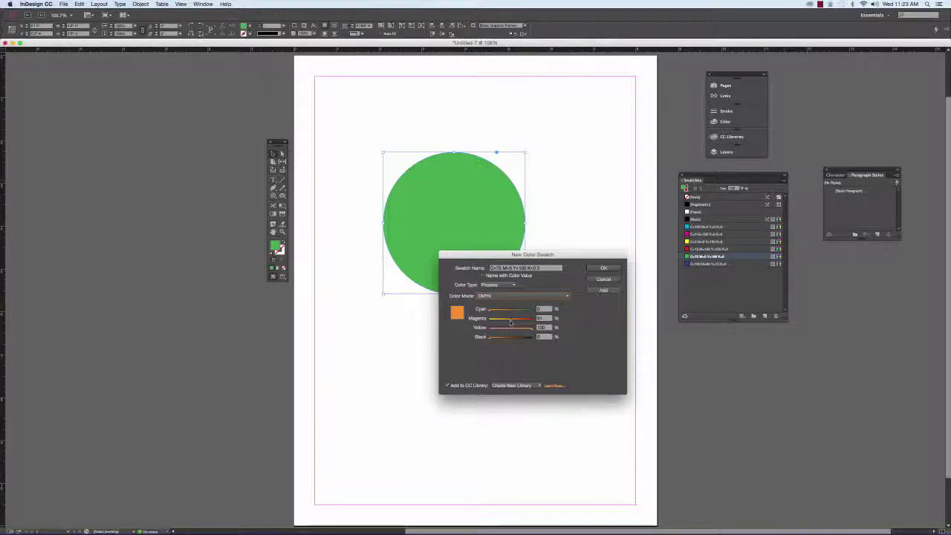
double_click(542, 319)
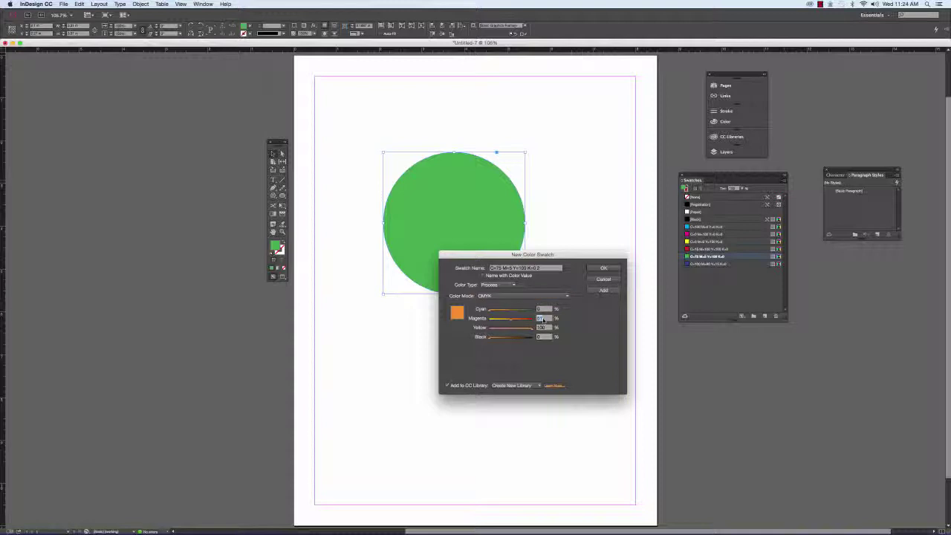
text(80)
key(Tab)
drag(489, 338, 496, 339)
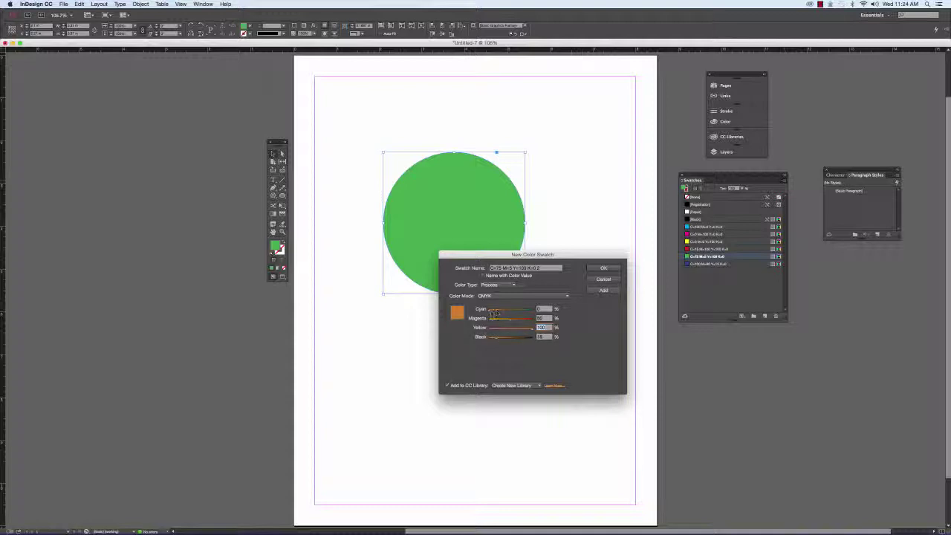
drag(489, 312, 494, 312)
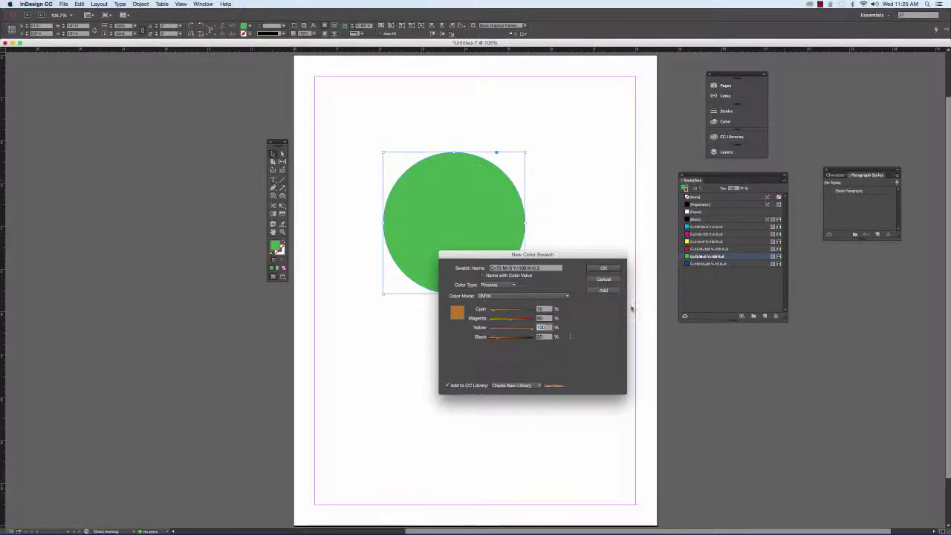
Step: Replace the colour-value swatch name with 'Burnt Orange'
click(603, 289)
mouse_move(577, 255)
mouse_down()
mouse_move(582, 274)
mouse_move(595, 263)
mouse_up()
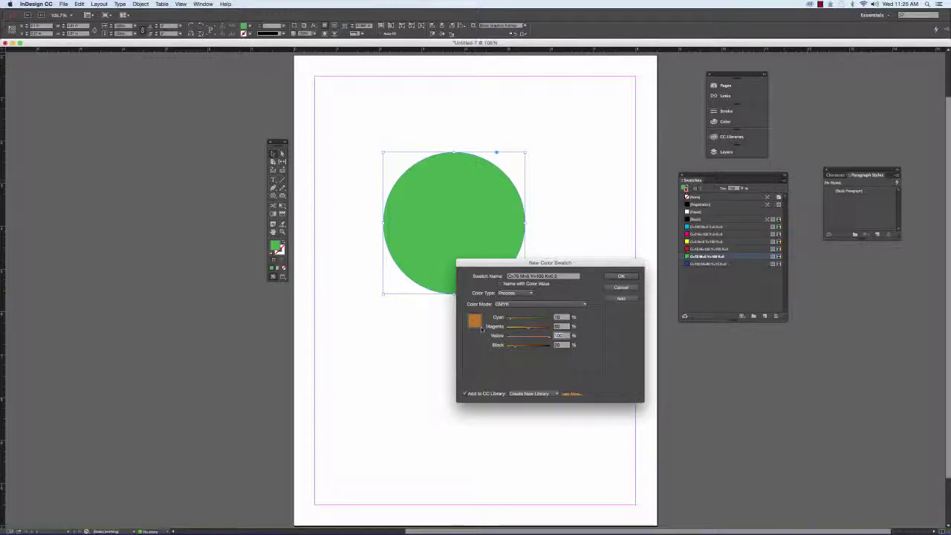
triple_click(564, 276)
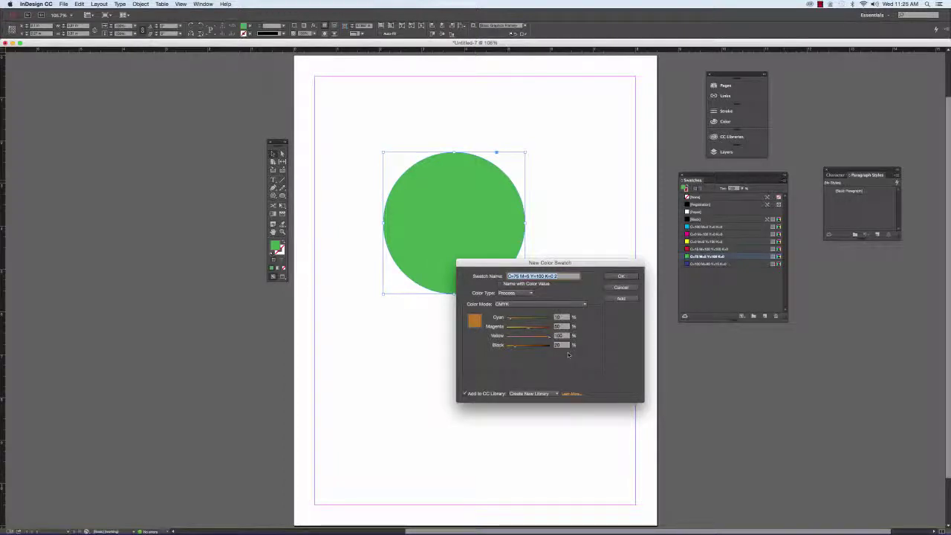
text(B)
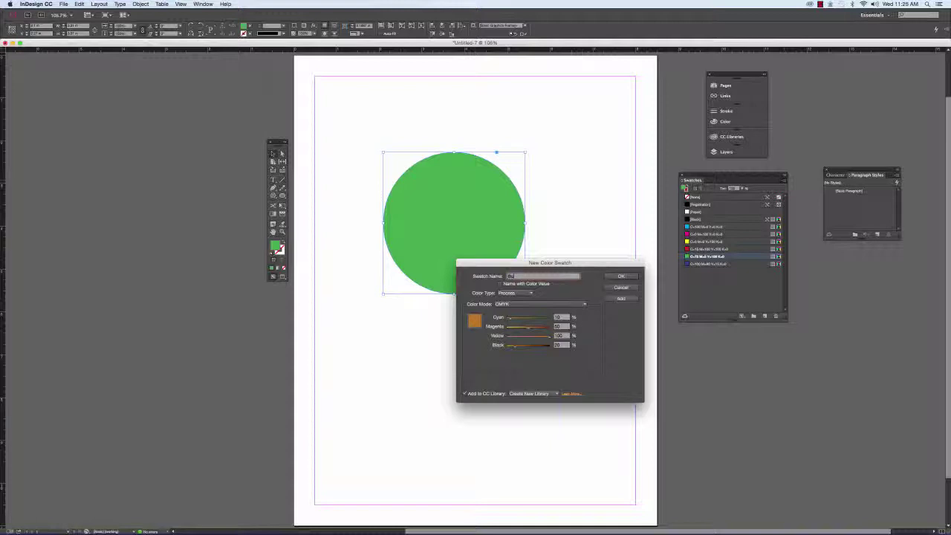
text(urnt Orange)
Step: Add the Burnt Orange swatch, close the Creative Cloud libraries and select the circle
click(621, 276)
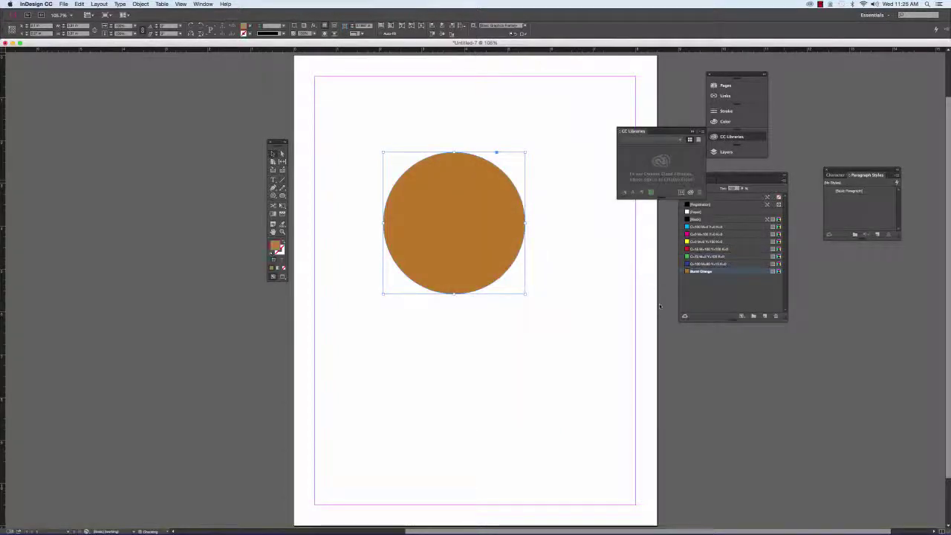
click(568, 224)
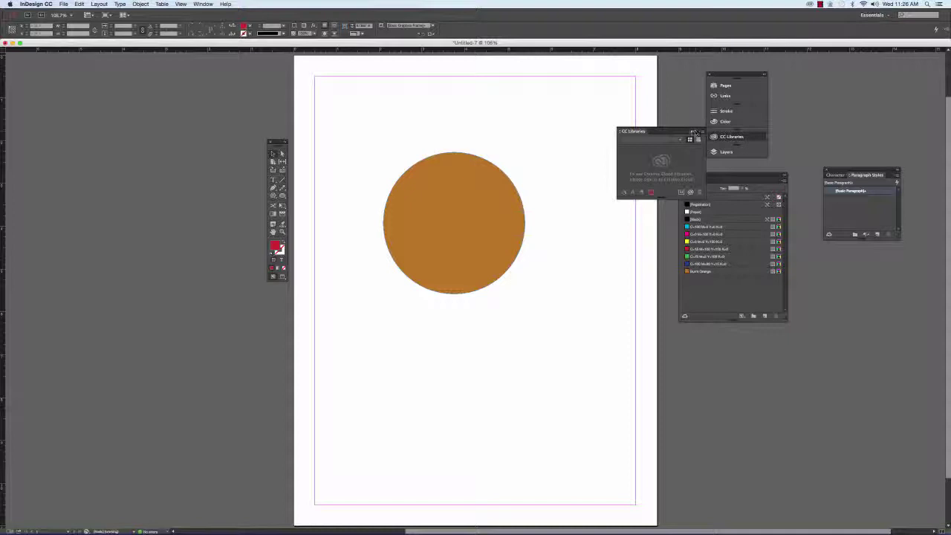
click(696, 132)
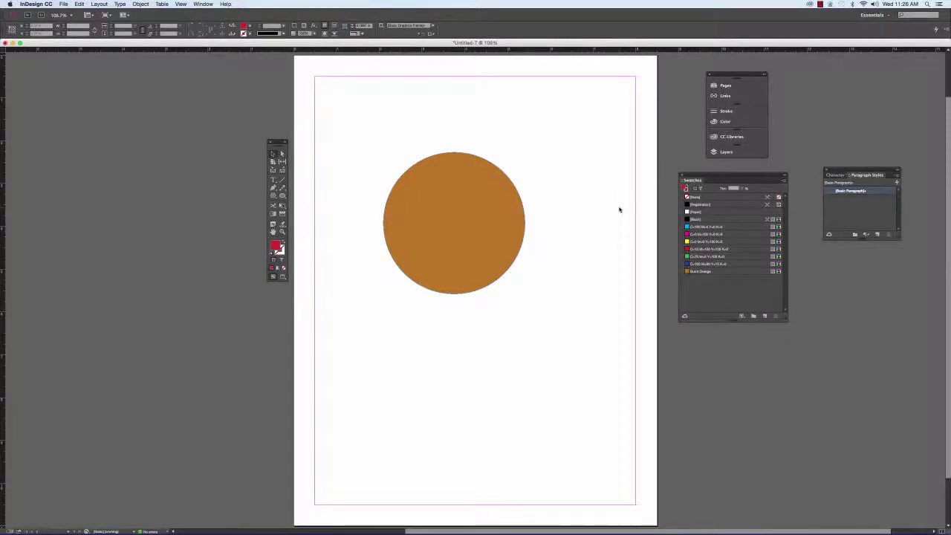
click(426, 228)
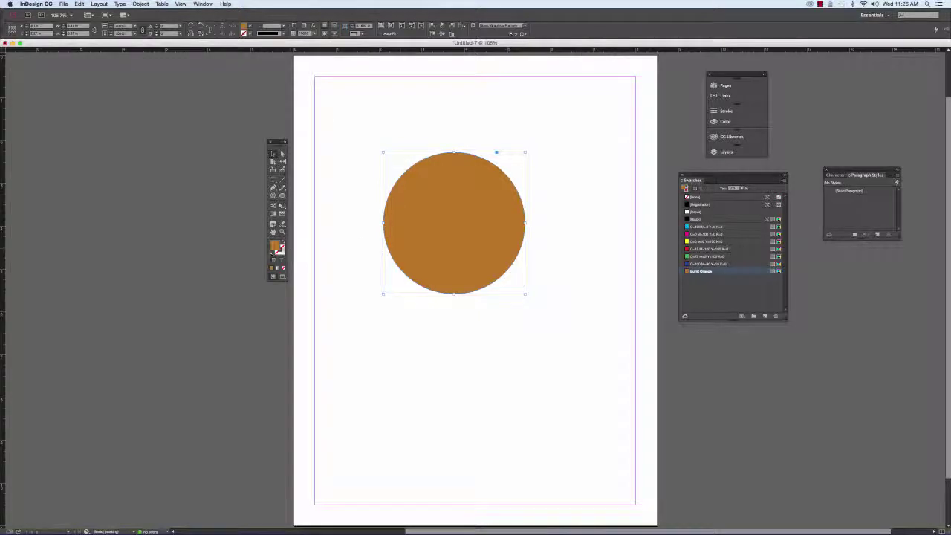
Step: Mix a dark green in the circle's fill Color Picker
double_click(277, 248)
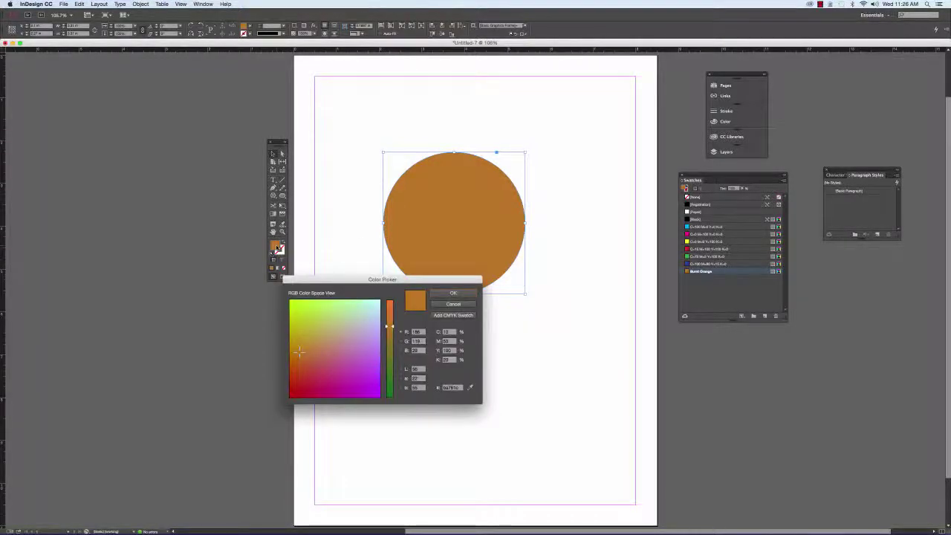
drag(353, 280, 457, 311)
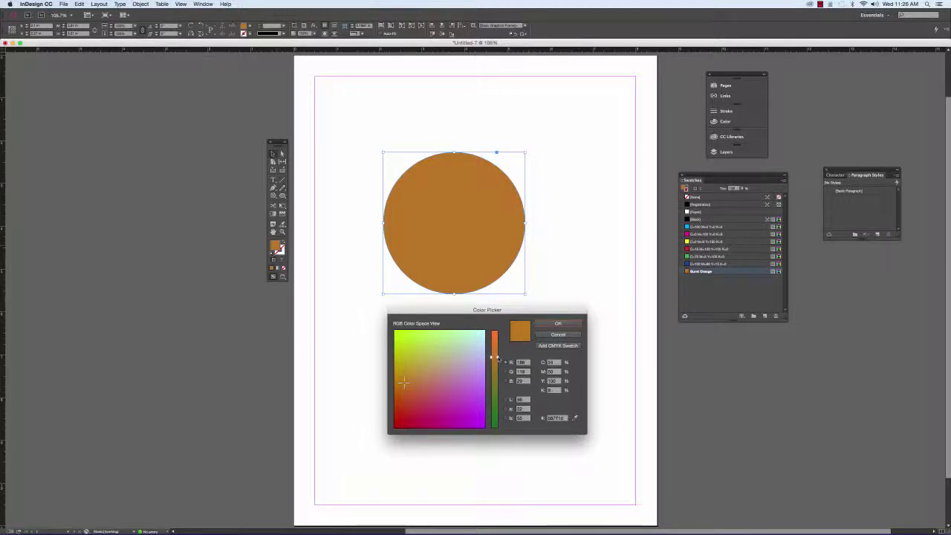
mouse_move(496, 357)
mouse_down()
mouse_move(495, 420)
mouse_move(493, 405)
mouse_up()
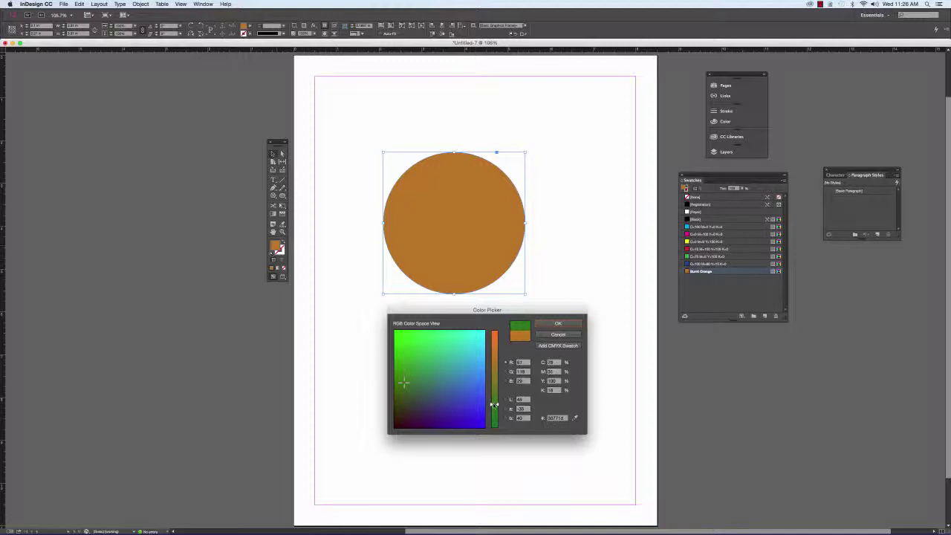
click(402, 400)
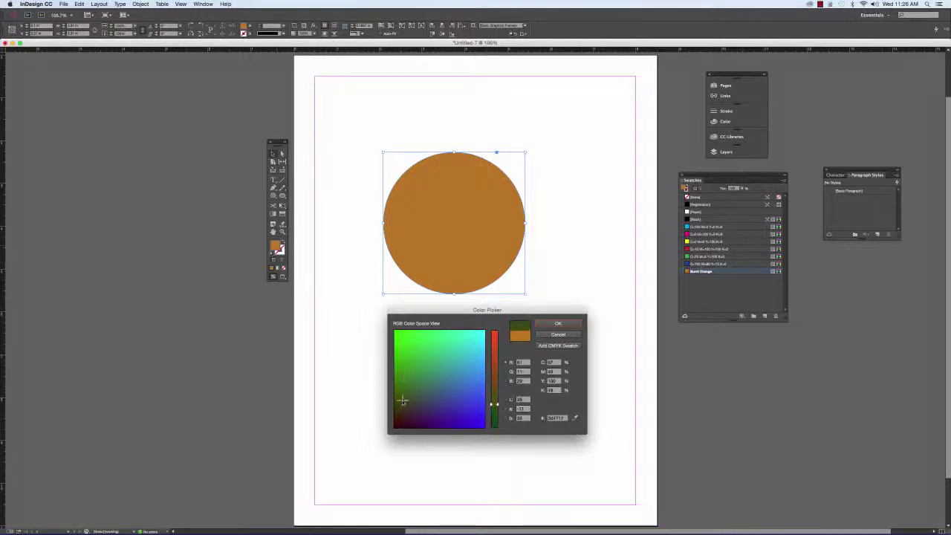
click(401, 387)
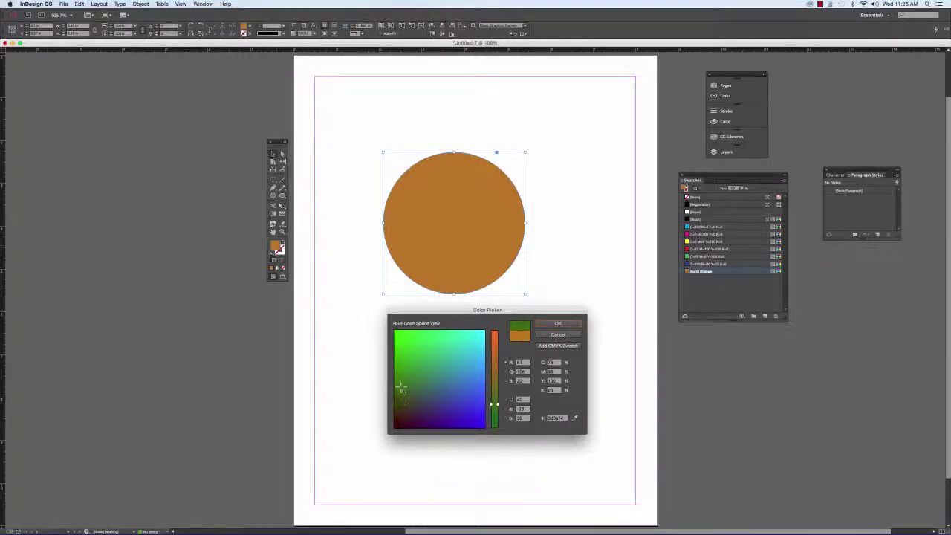
drag(401, 387, 416, 394)
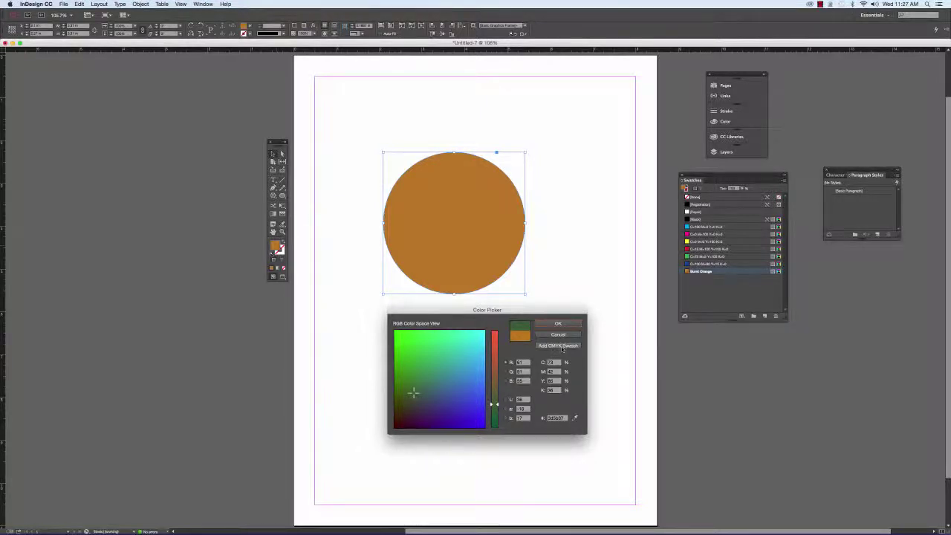
Step: Save the dark green as CMYK swatch C=73 M=42 Y=86 K=36 and review its options
click(562, 347)
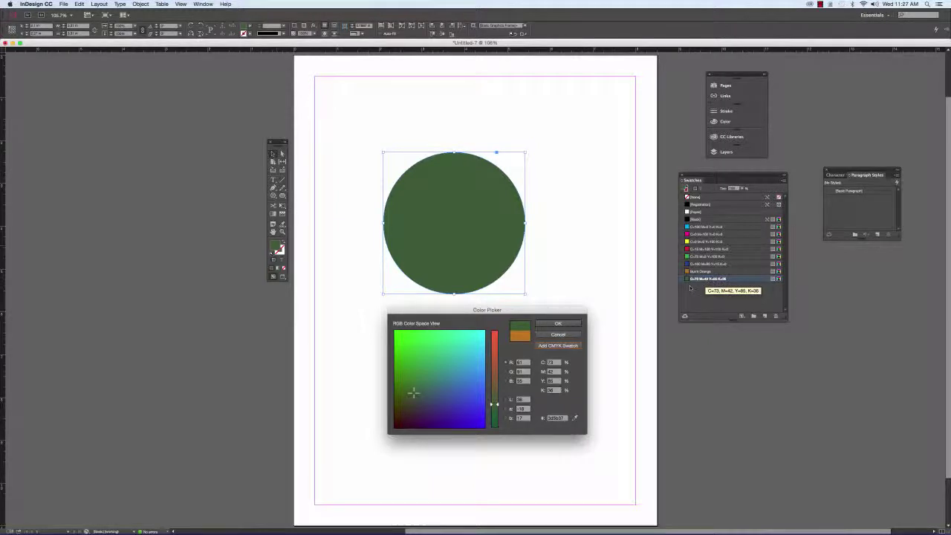
click(565, 324)
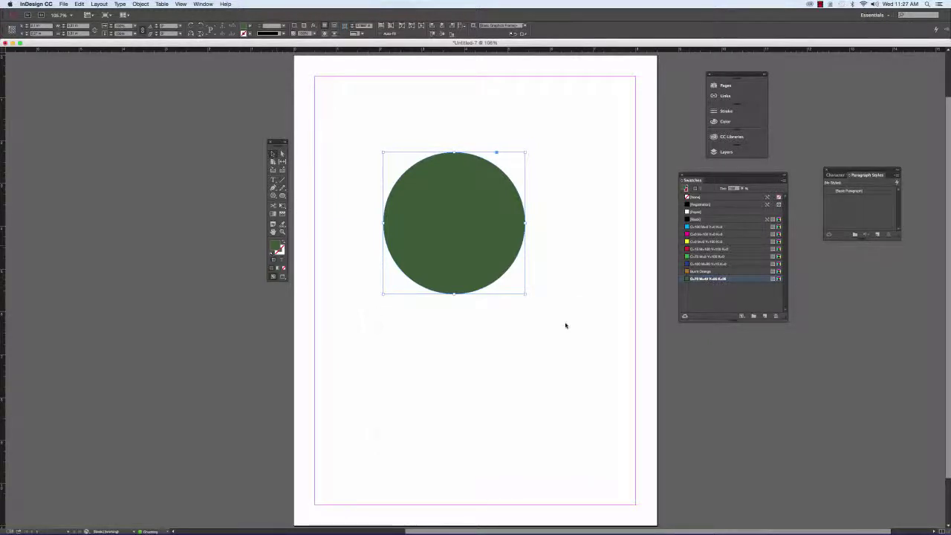
double_click(709, 278)
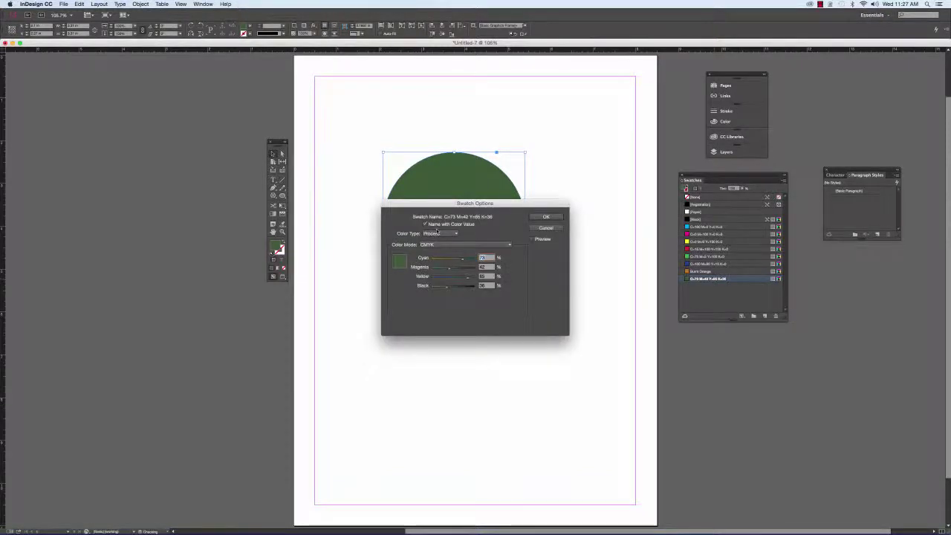
drag(487, 202, 538, 289)
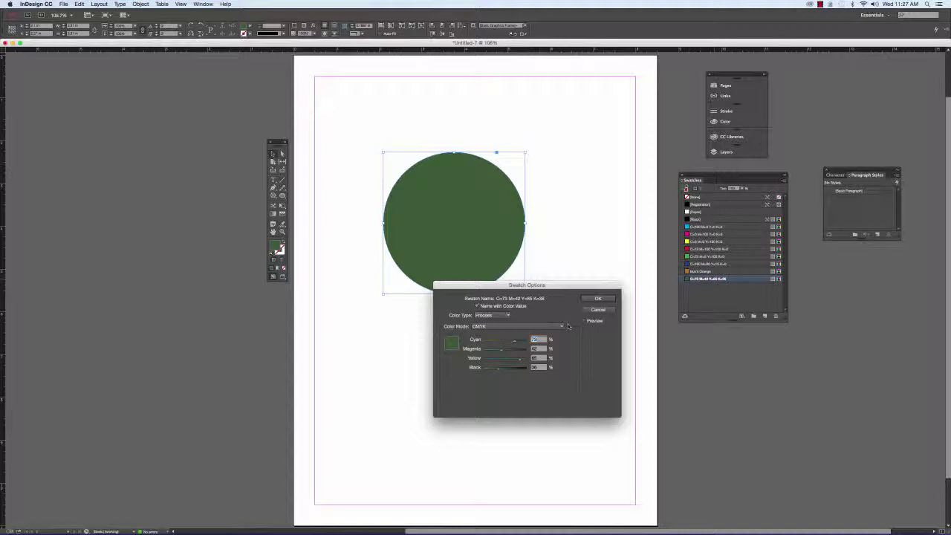
click(589, 310)
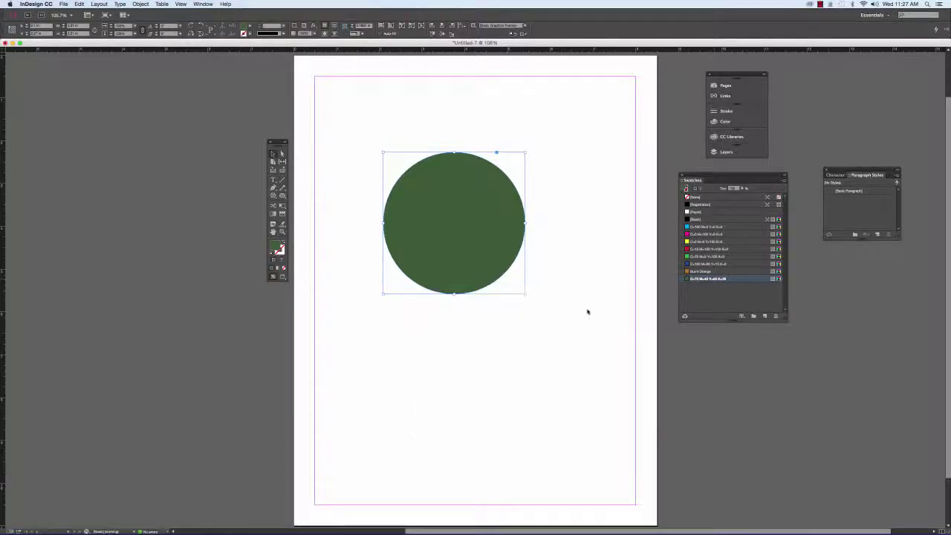
Step: Delete the dark green swatch, replacing it with [Black]
right_click(698, 284)
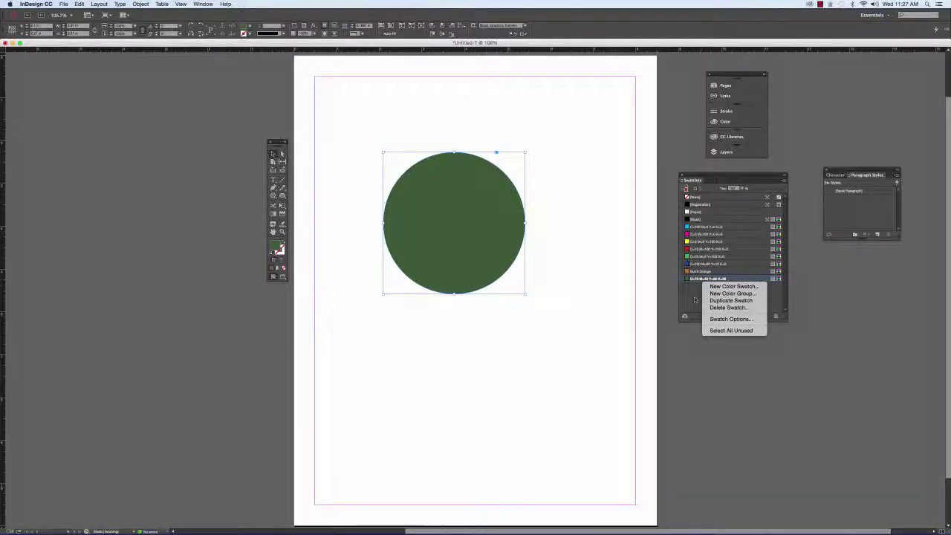
click(710, 280)
right_click(711, 281)
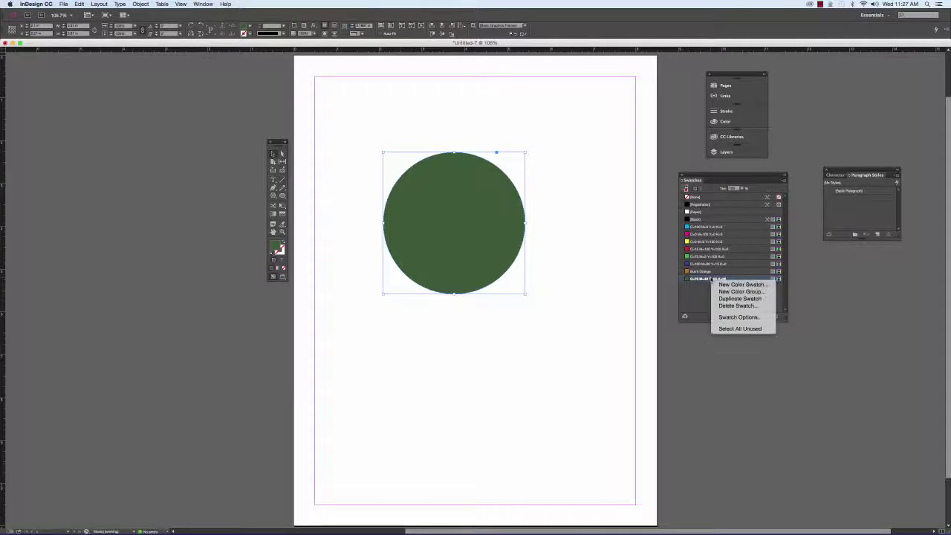
click(730, 307)
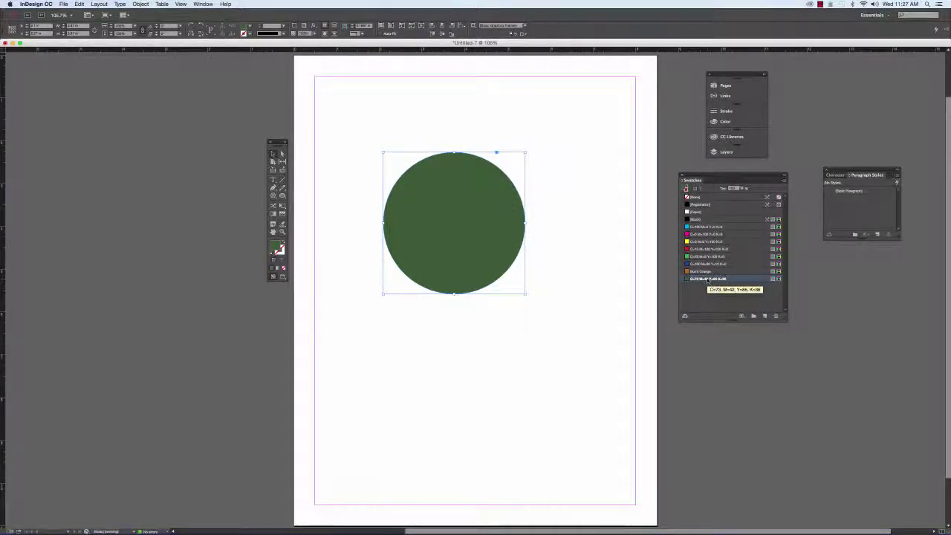
click(776, 316)
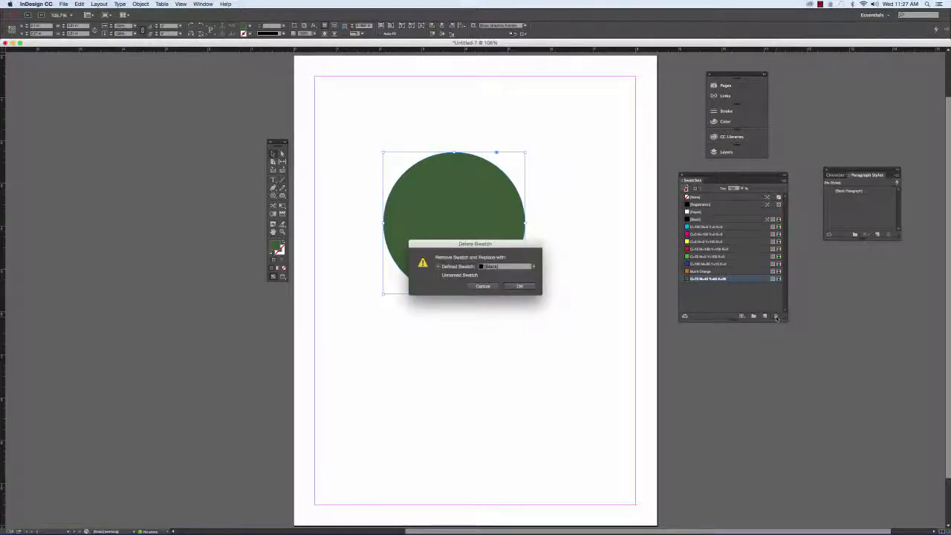
click(521, 287)
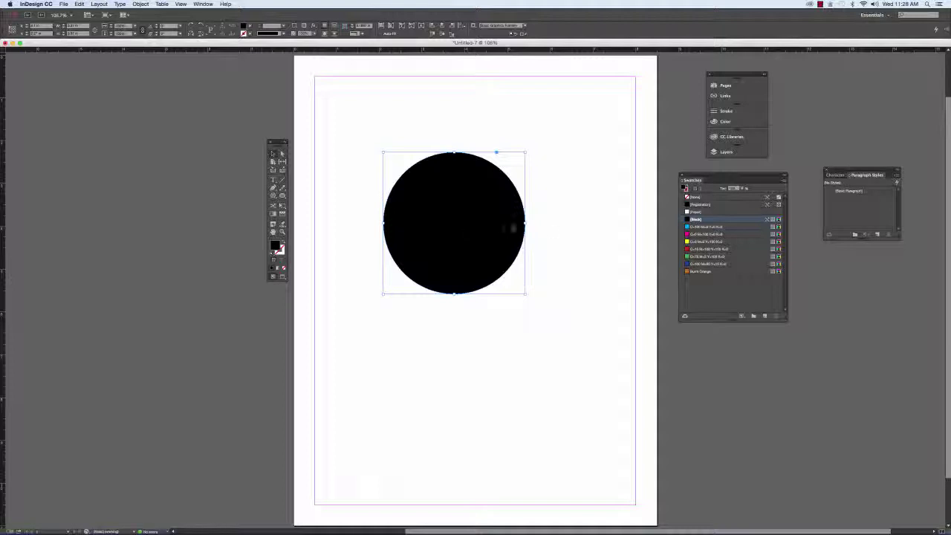
Step: Reapply Burnt Orange to the circle, then cancel a New Color Swatch without adding one
double_click(701, 271)
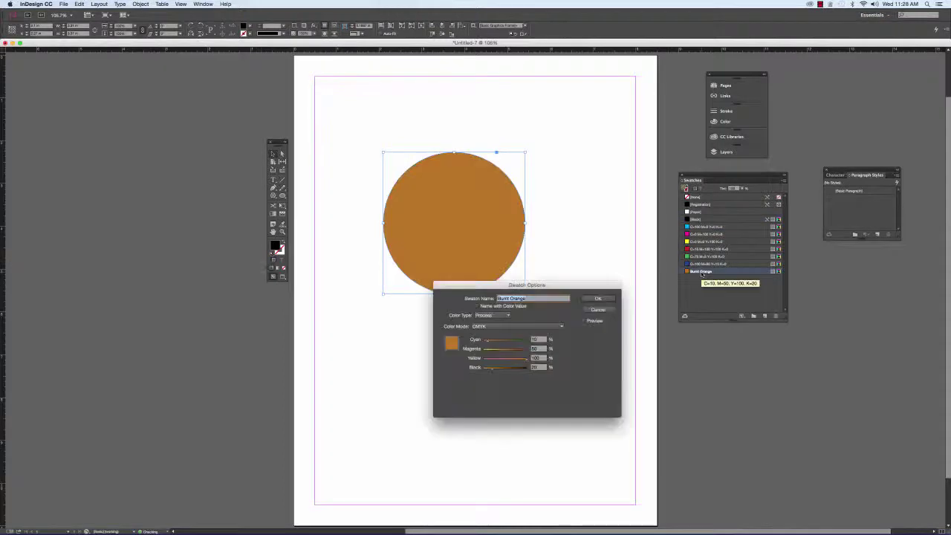
click(598, 309)
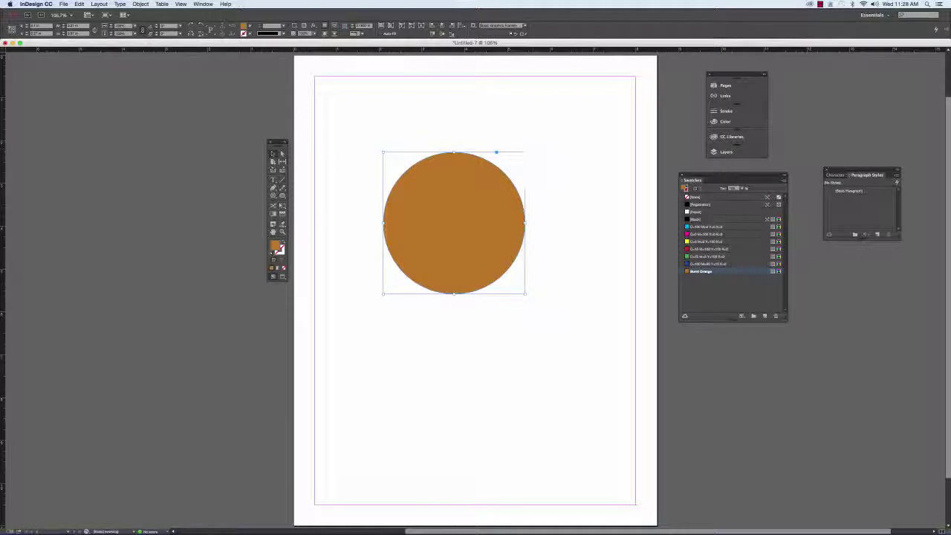
click(783, 179)
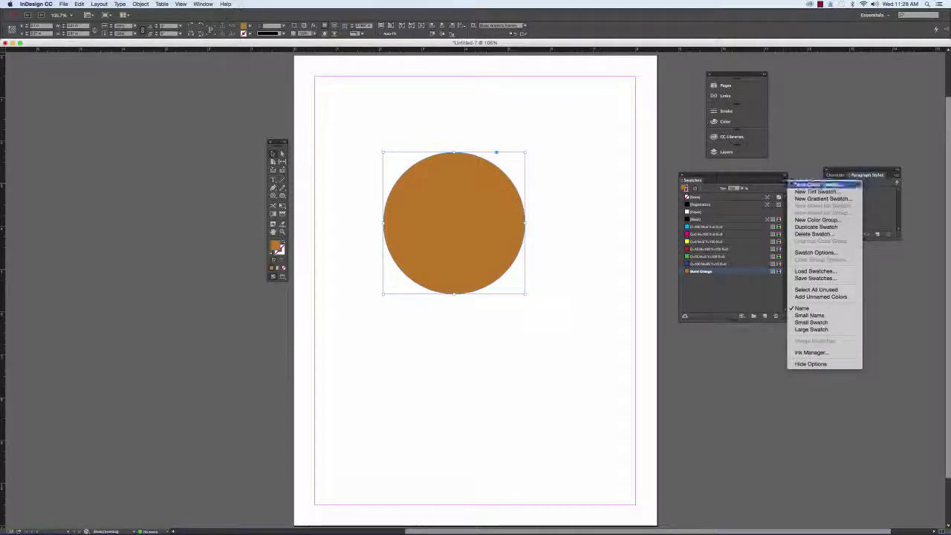
click(817, 185)
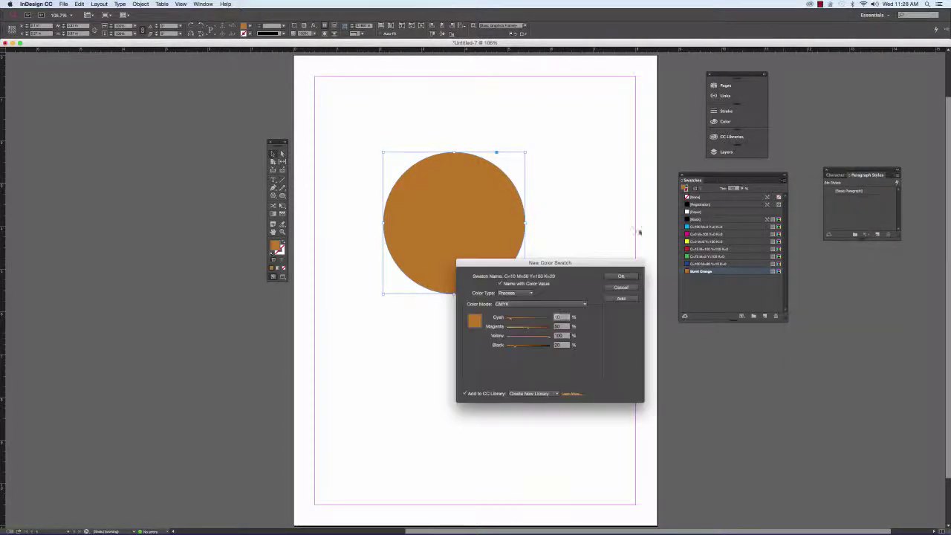
click(612, 289)
click(610, 291)
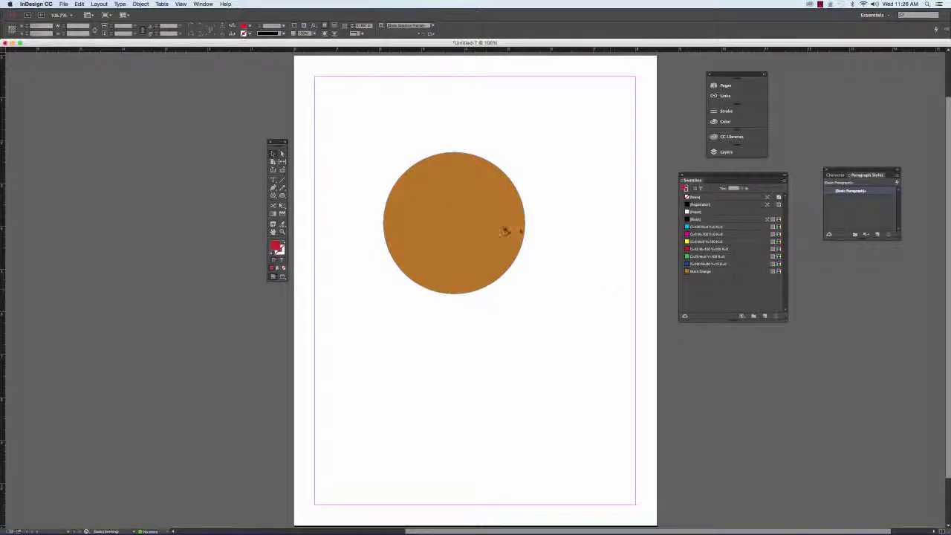
Step: Select the circle and fill it with the Burnt Orange swatch (C=10 M=50 Y=100 K=20)
click(504, 231)
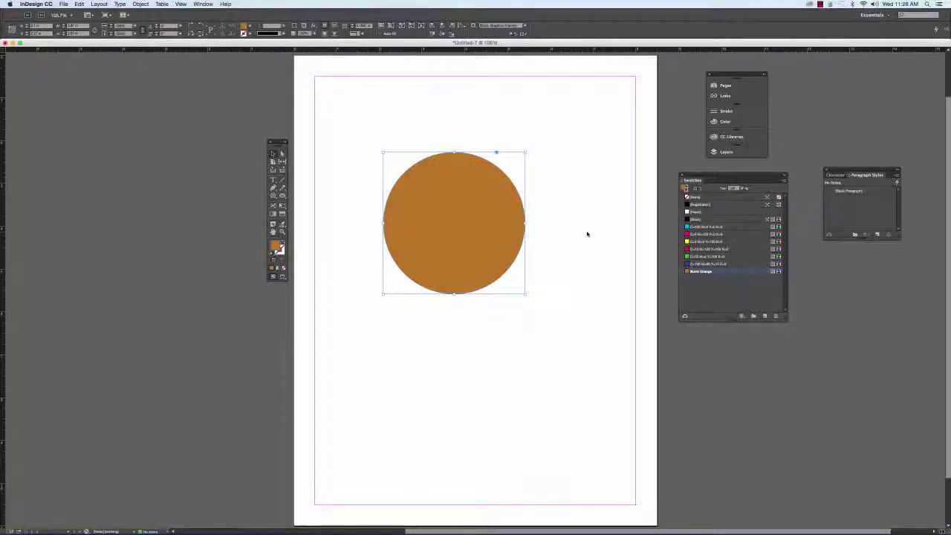
click(587, 234)
click(477, 236)
click(595, 232)
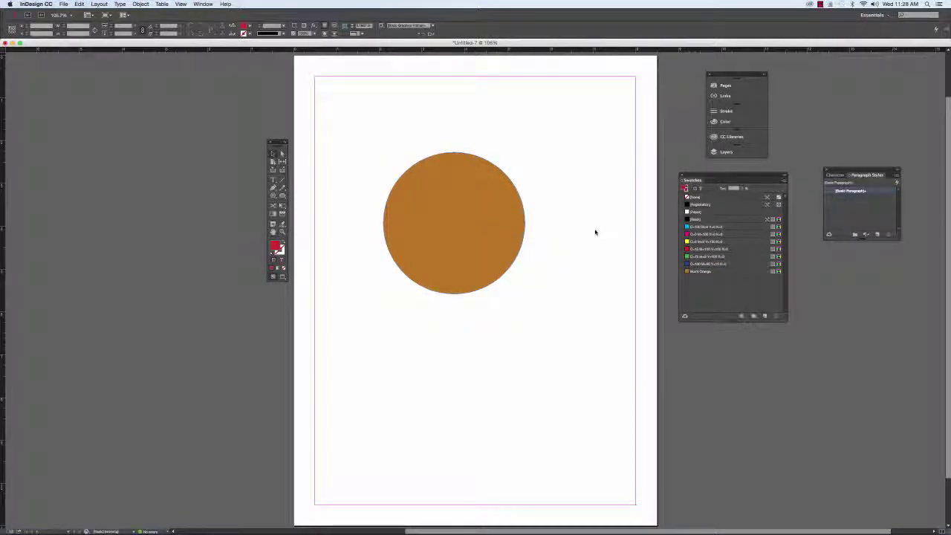
click(712, 272)
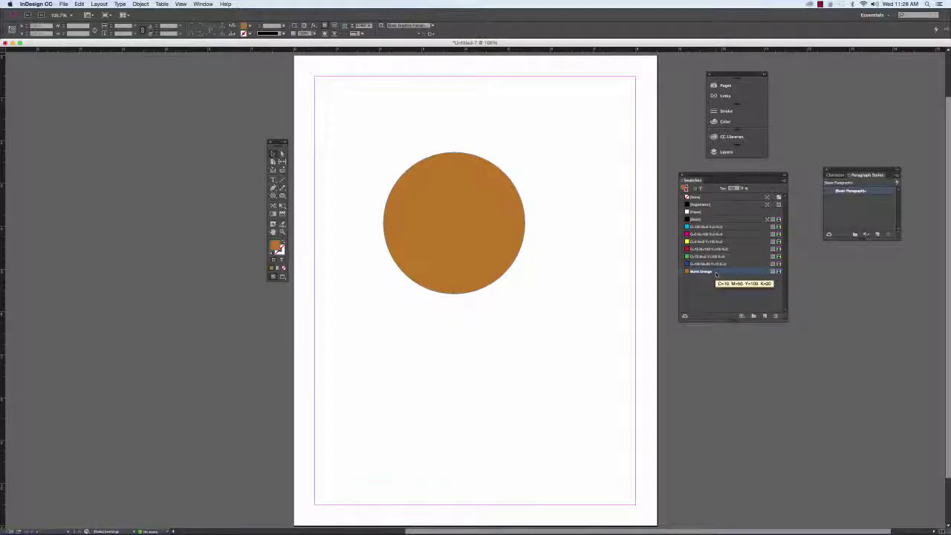
click(470, 205)
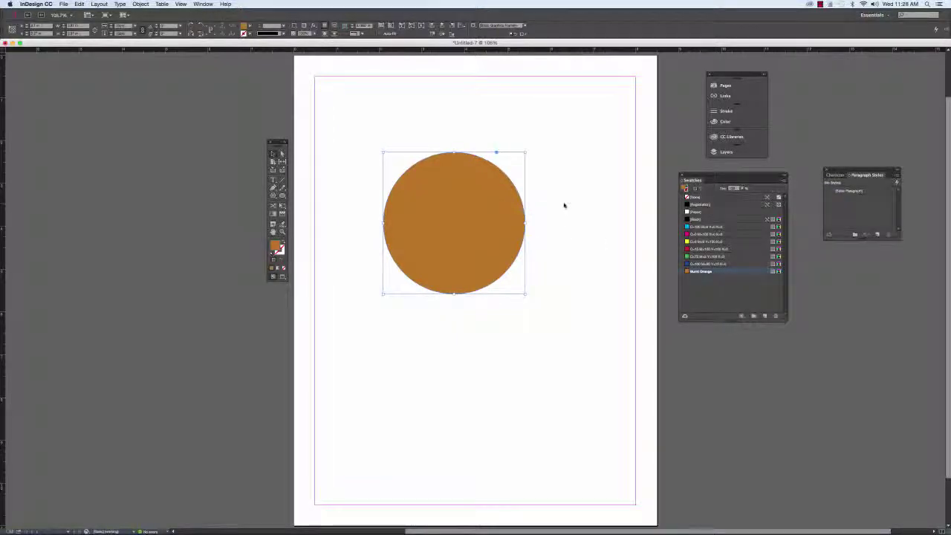